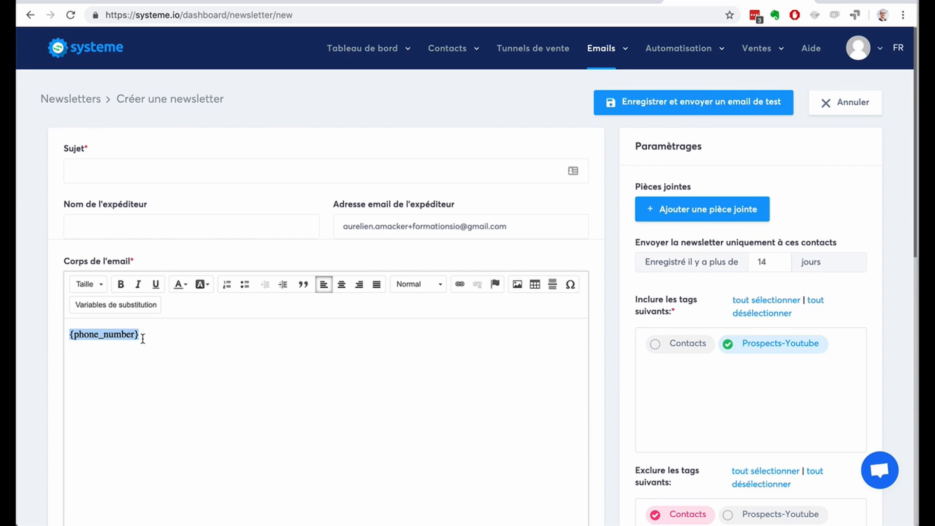
click(236, 351)
scroll(237, 351, down, 6)
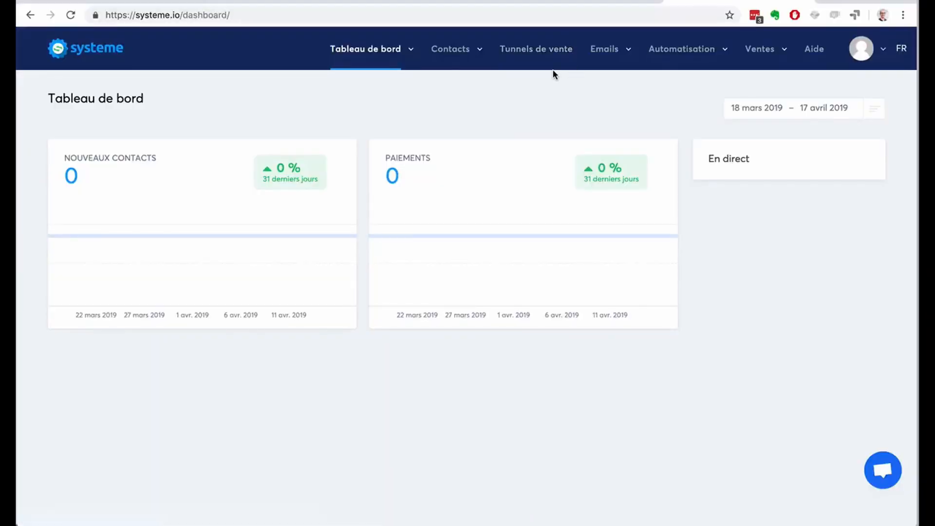
Step: Start a new newsletter and enter "La méthode "AGIR" pour investir dans l'immobilier" as its subject
mouse_move(618, 50)
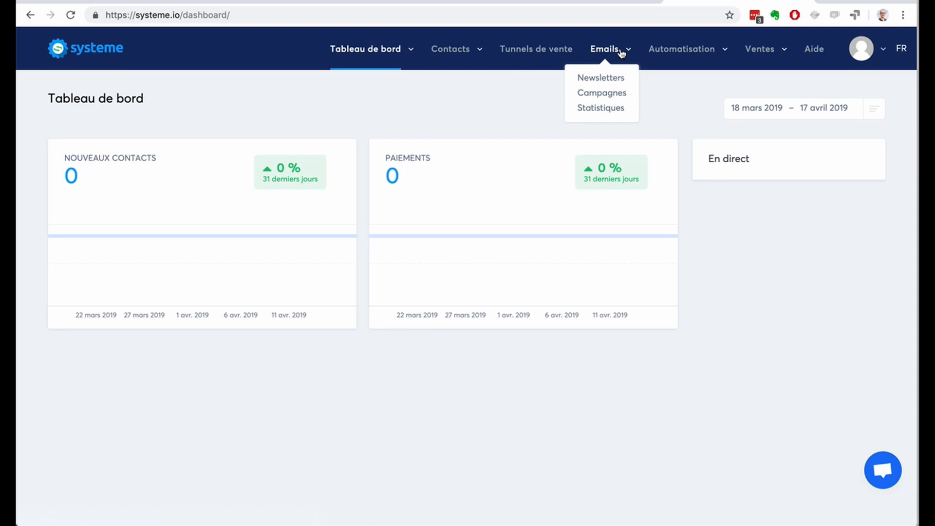
click(599, 78)
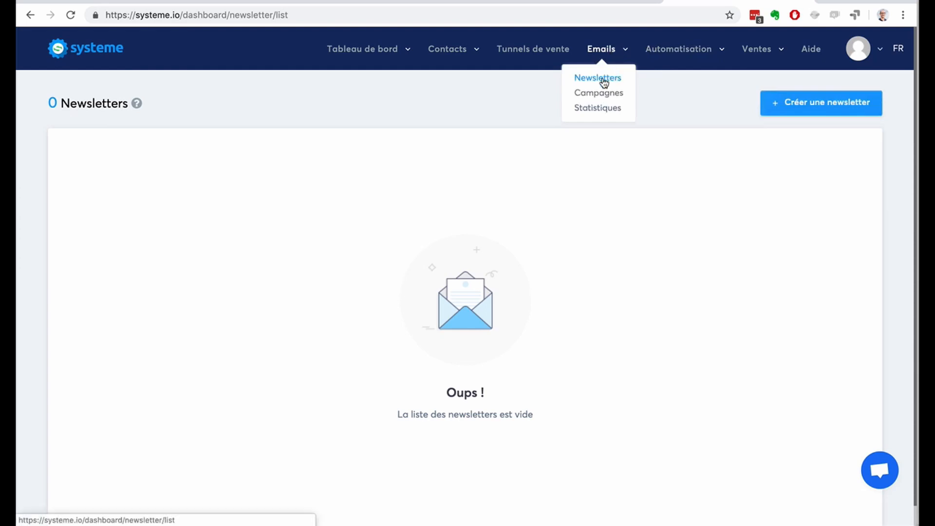
click(818, 102)
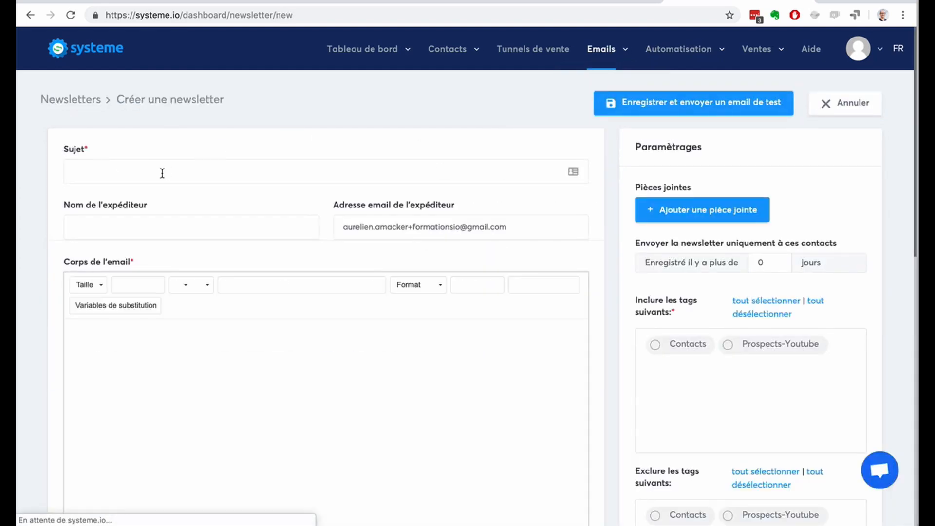
click(162, 173)
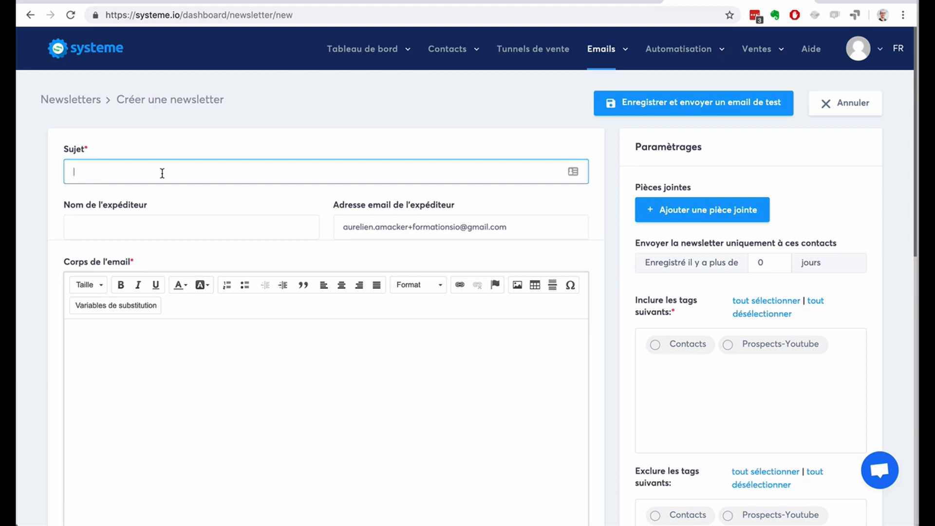
text(La méthode "AGIR" pour investir dans l'immobilier)
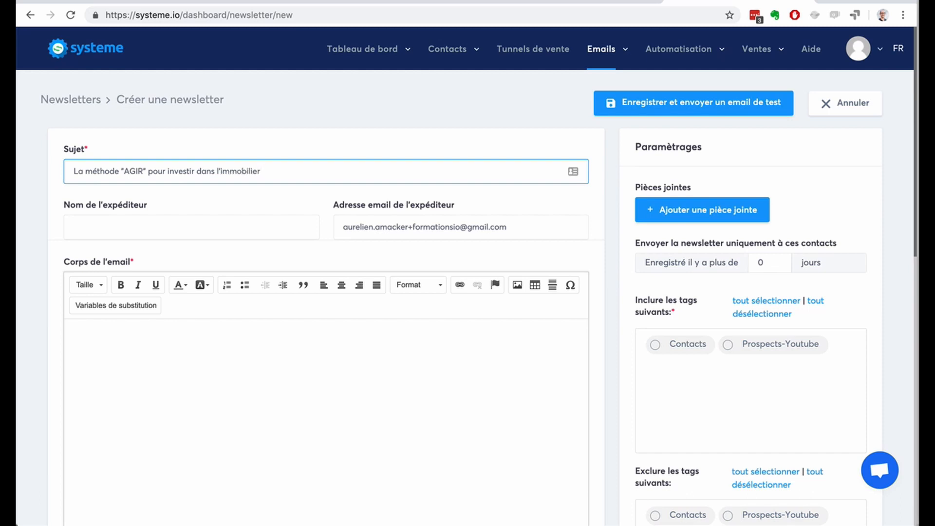
click(131, 227)
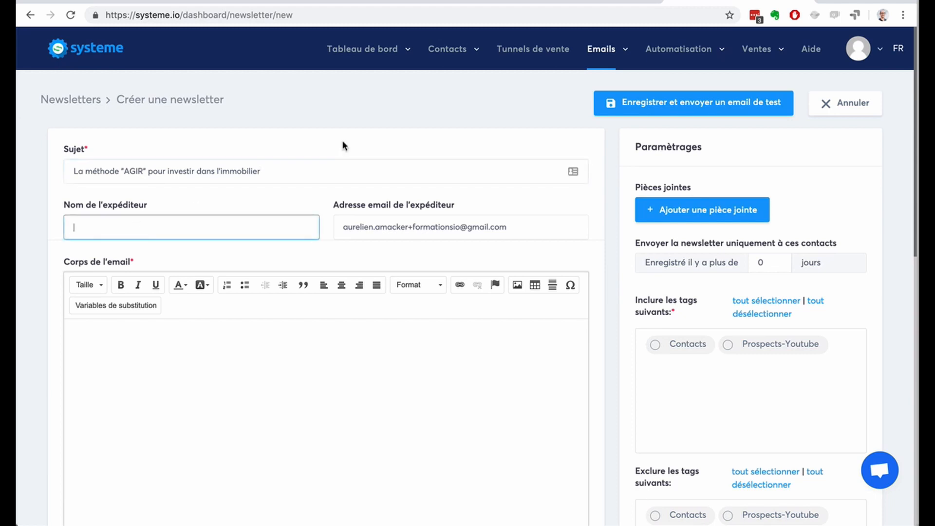
Step: Open the account's email settings and view the help note on generating a SendGrid API key
click(862, 53)
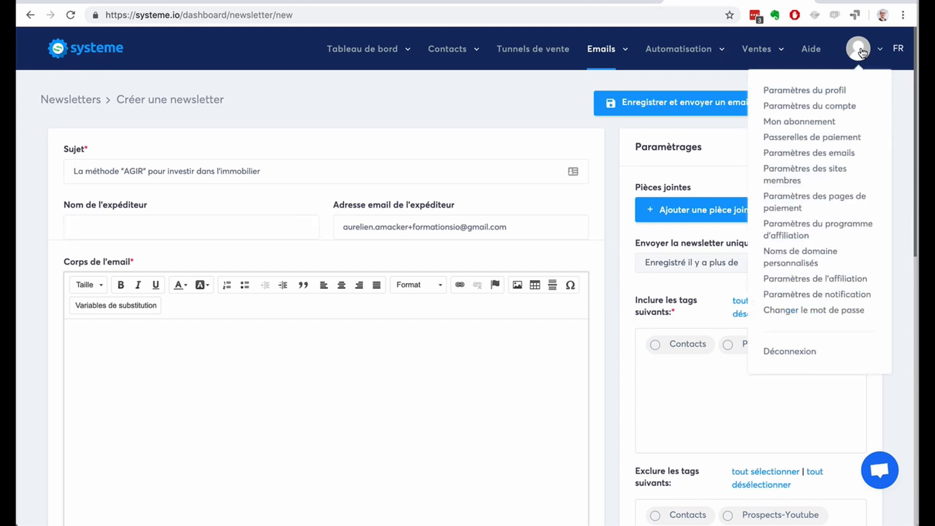
click(821, 153)
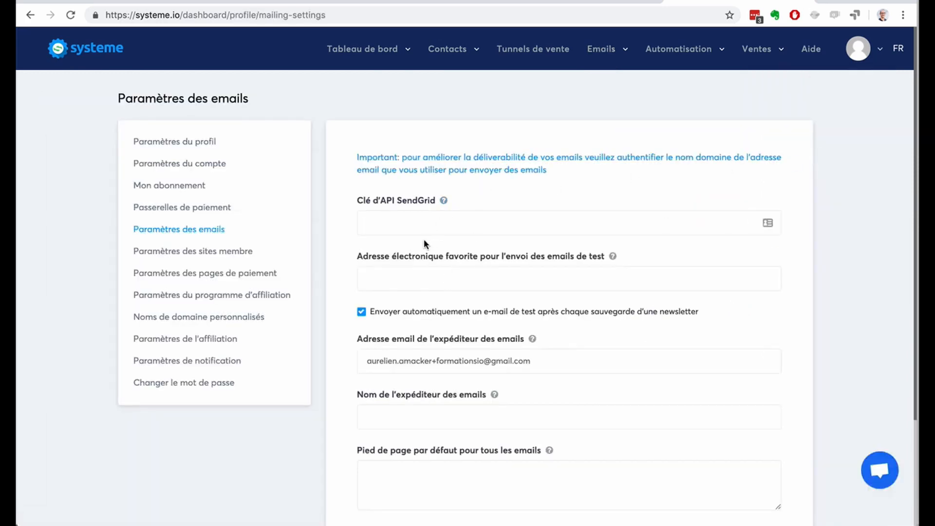
click(406, 216)
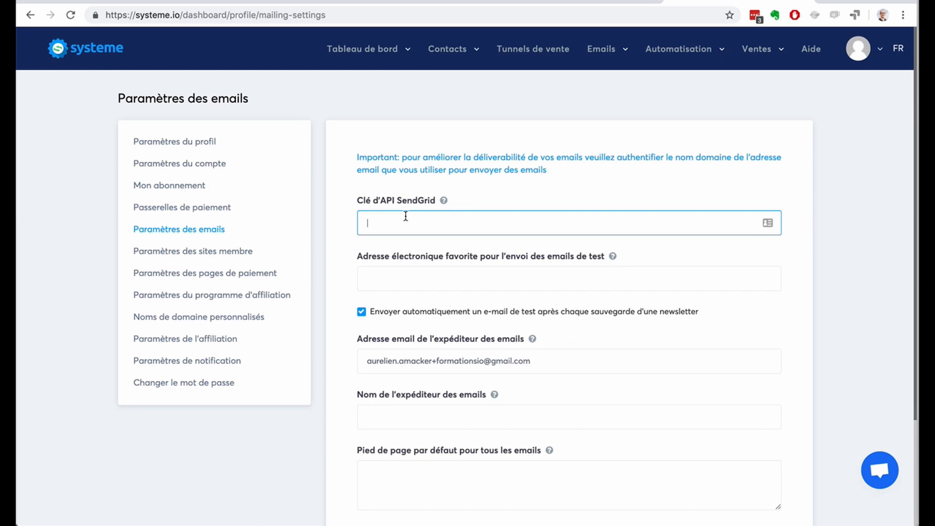
click(444, 200)
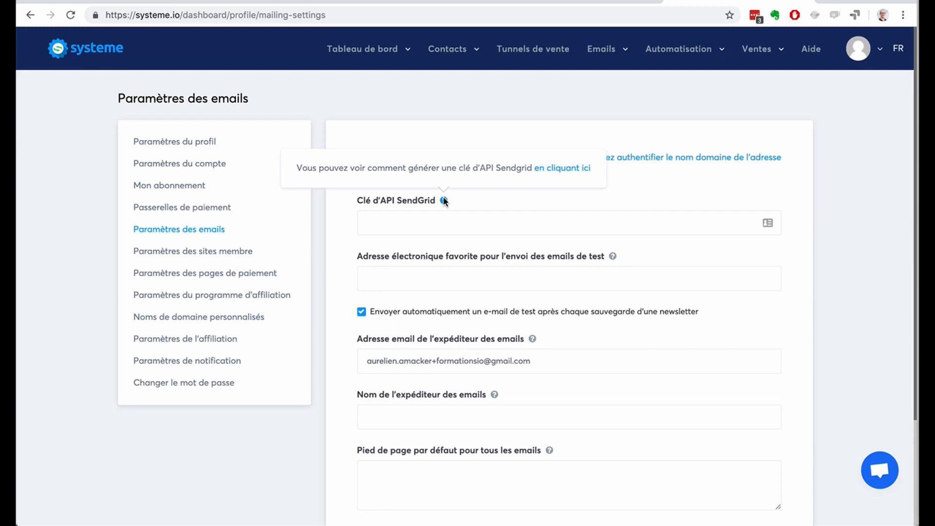
click(474, 216)
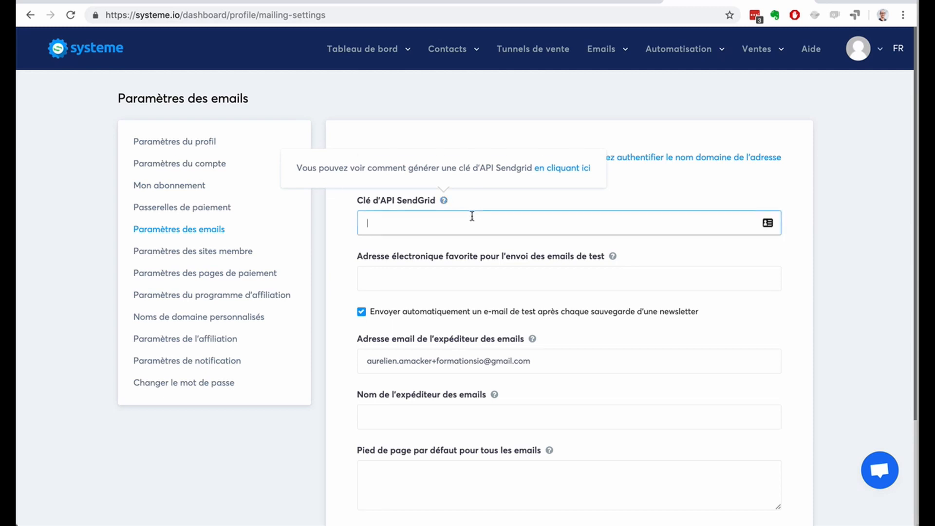
click(447, 276)
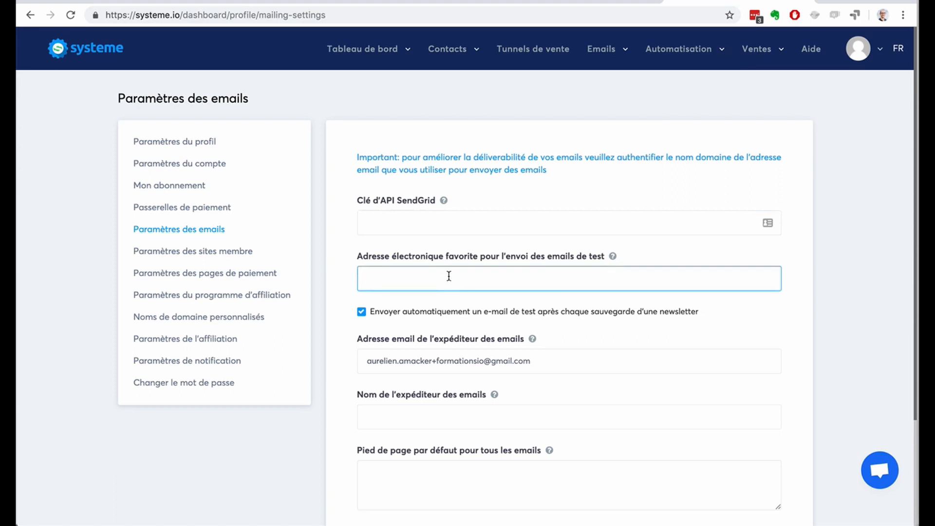
Step: Enter the sender's full name as the default email sender name and try to save the email settings
scroll(634, 378, down, 3)
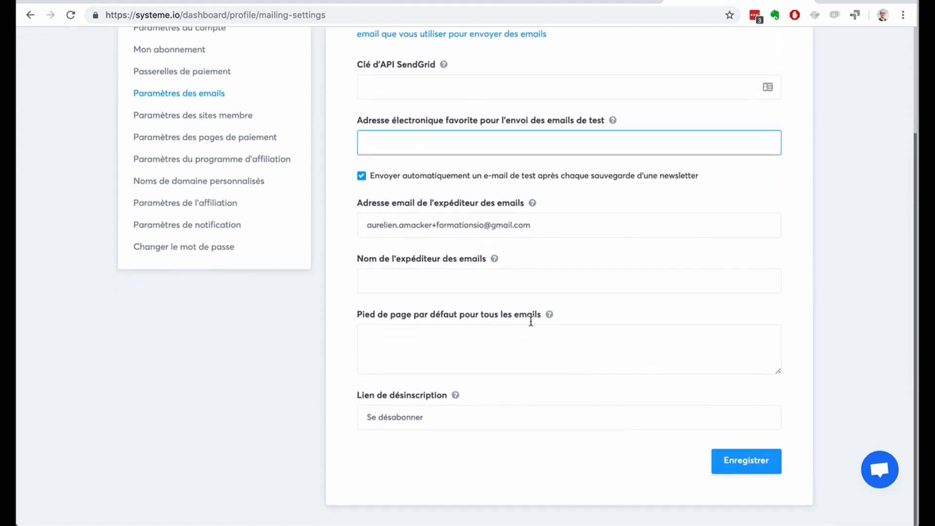
click(461, 285)
text(Aurelien)
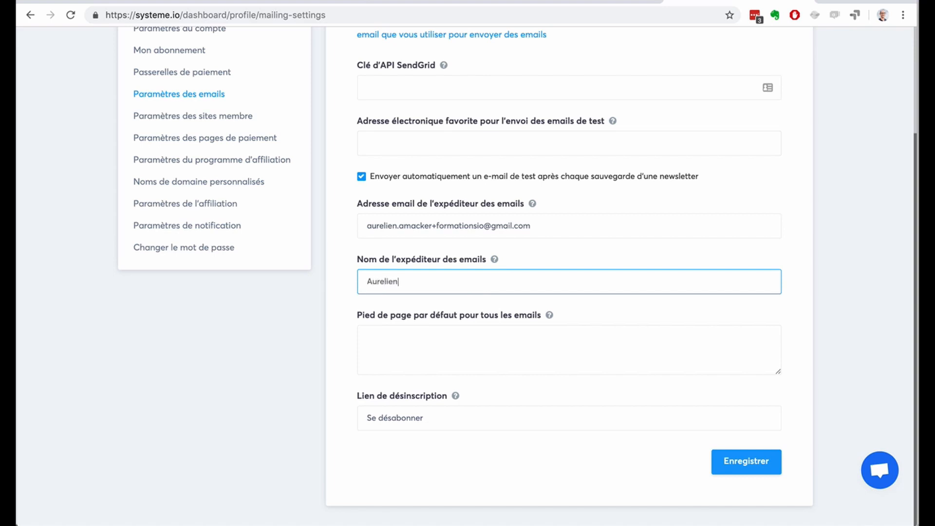
text( Amacker)
click(470, 341)
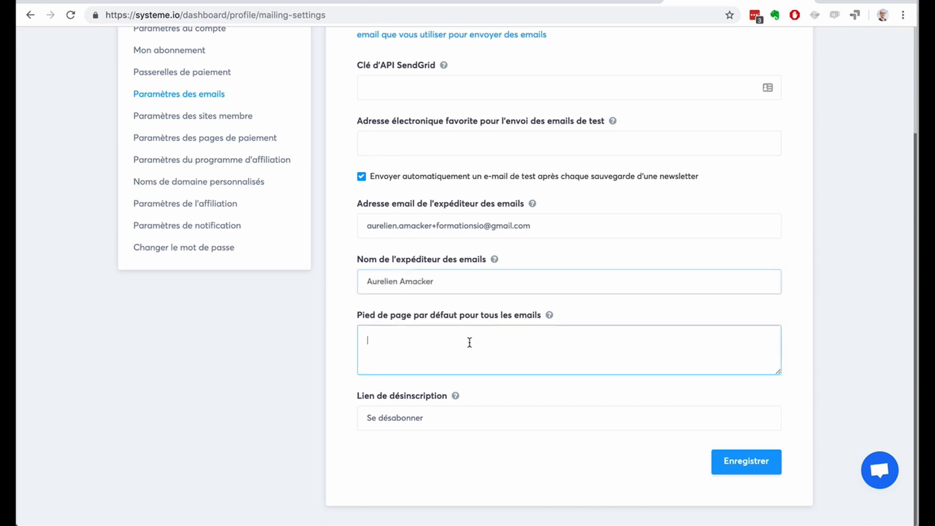
click(744, 469)
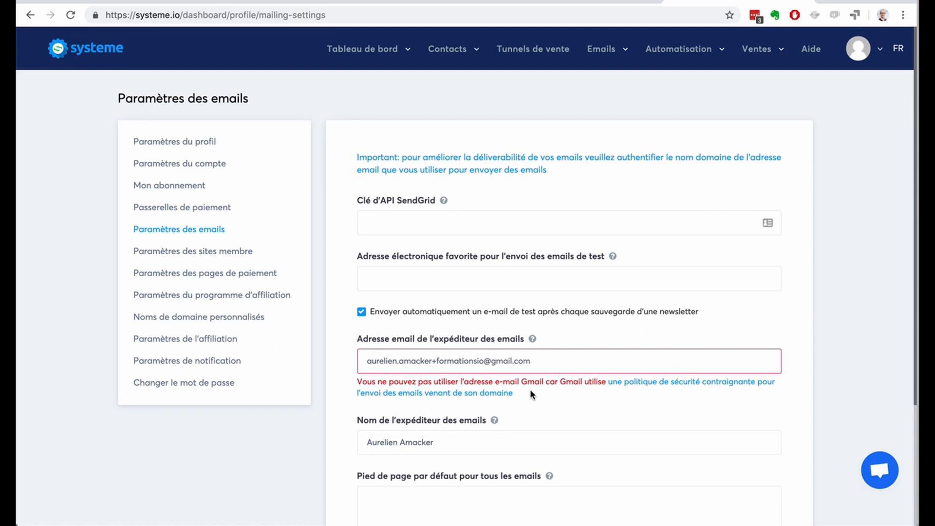
drag(539, 361, 349, 360)
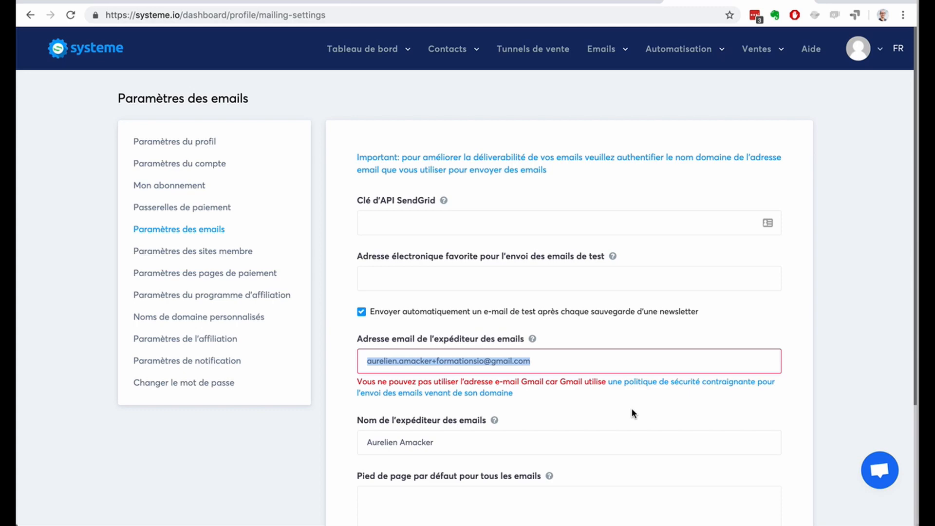
scroll(776, 364, down, 4)
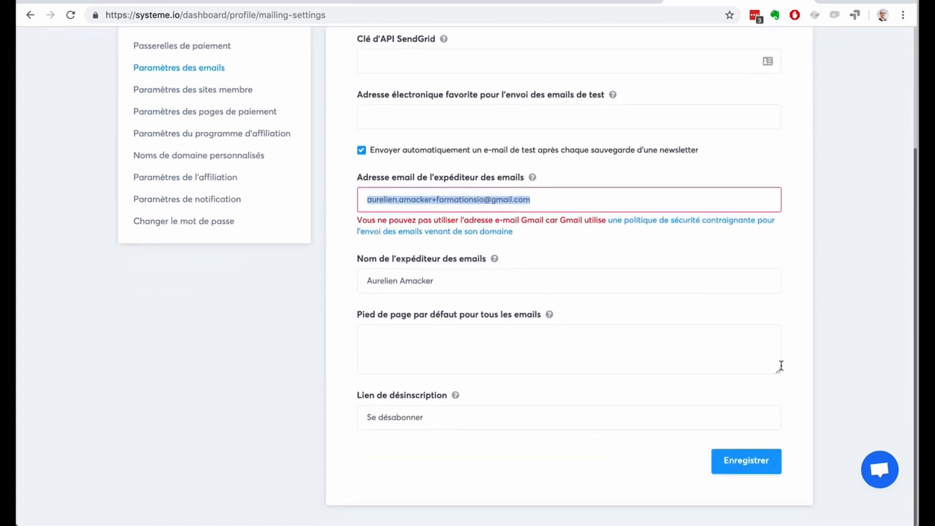
scroll(778, 365, up, 4)
Step: Return to the newsletters list and start a new blank newsletter
mouse_move(601, 49)
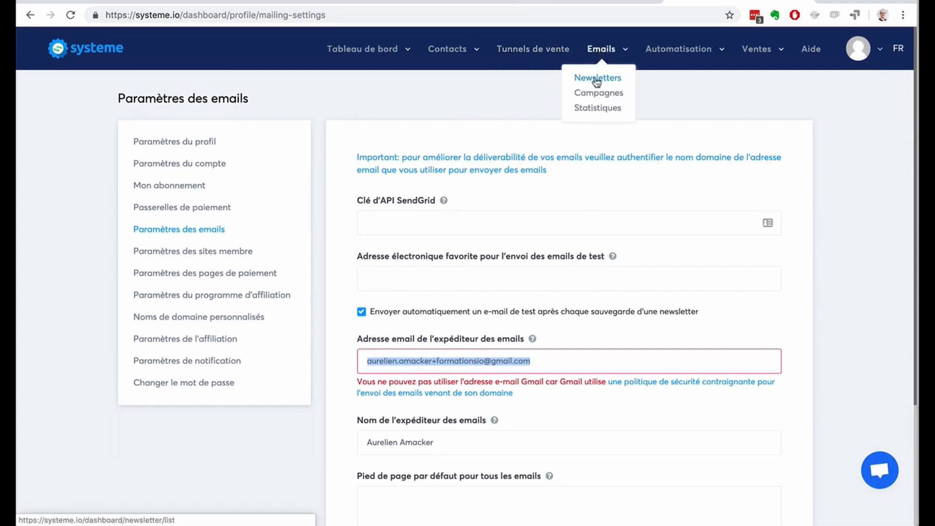
click(596, 79)
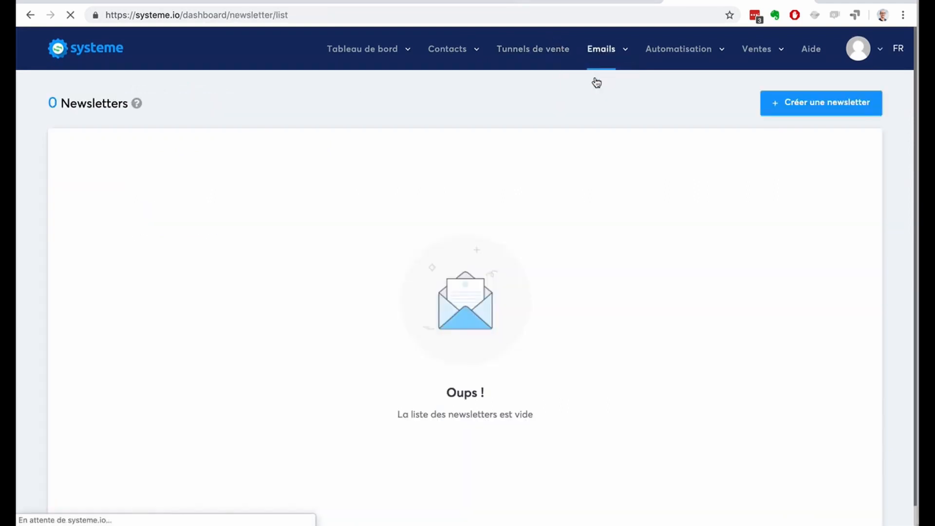
click(791, 102)
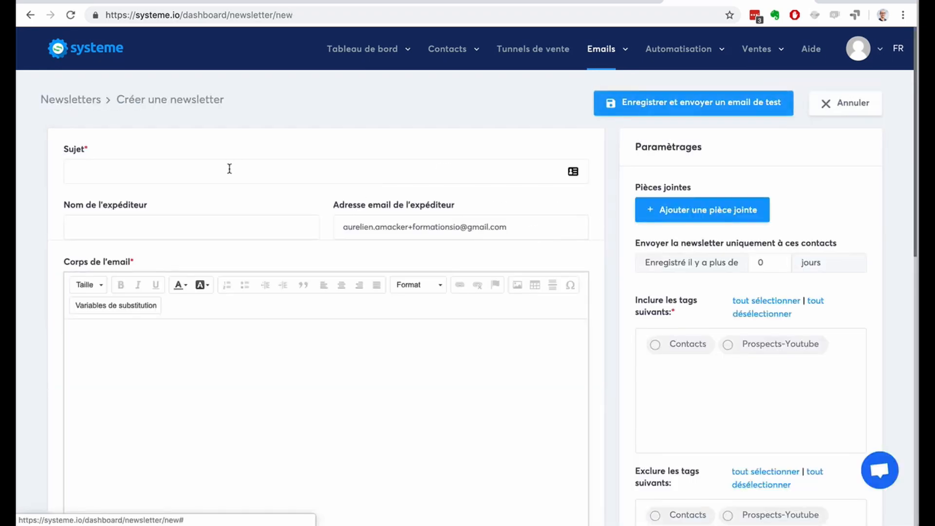
click(224, 176)
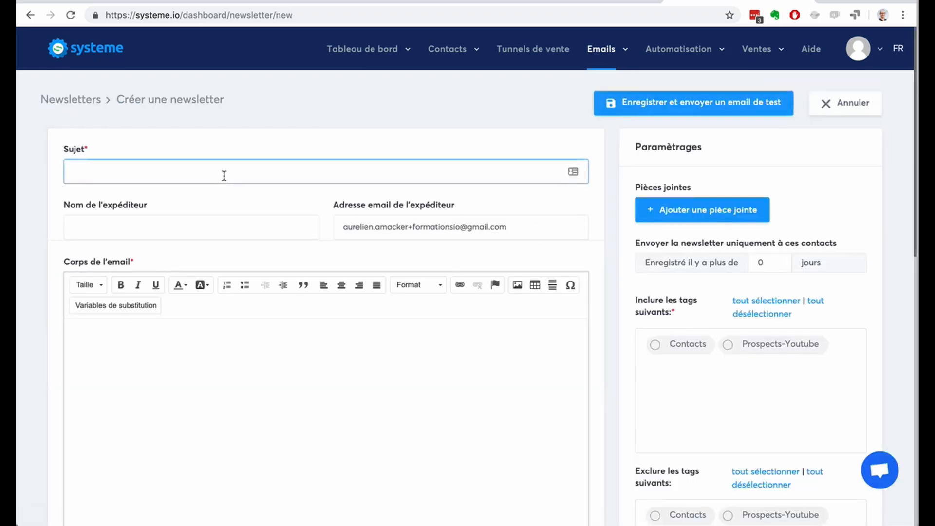
click(197, 357)
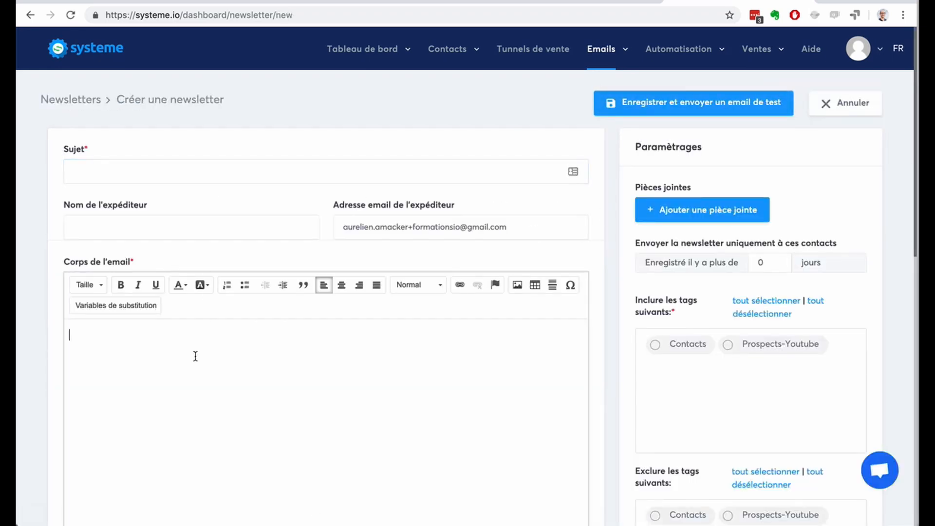
Step: Include the Contacts and Prospects-Youtube tags and limit the newsletter to contacts registered more than 14 days ago
scroll(197, 357, down, 3)
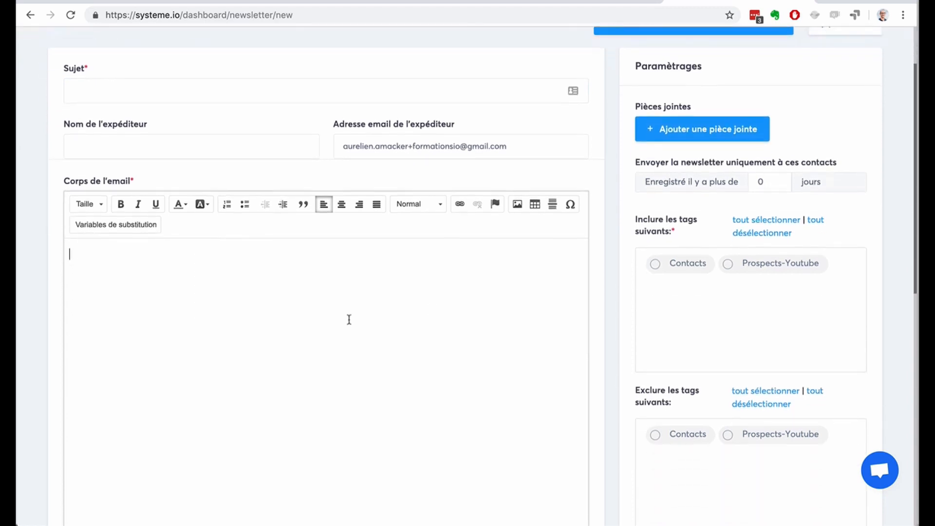
click(656, 265)
click(736, 265)
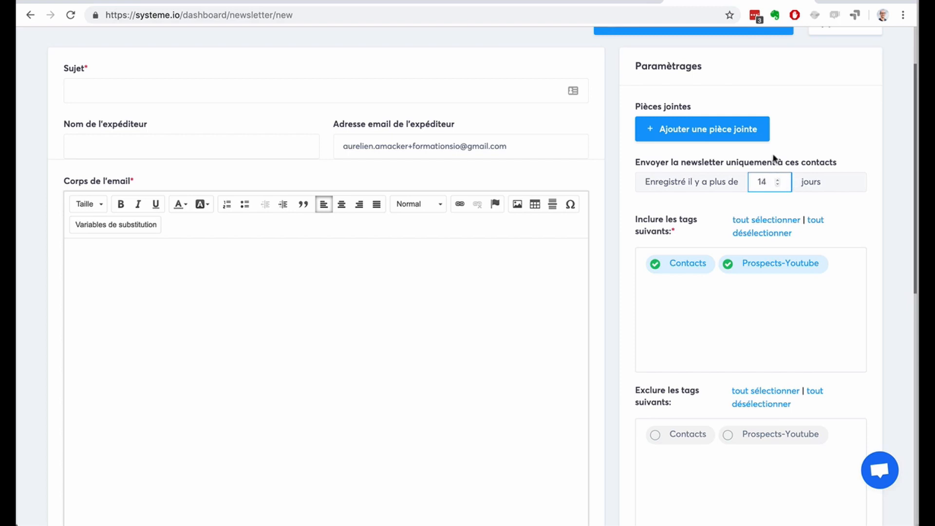
Step: Exclude the Contacts tag from the newsletter's recipients so that only Prospects-Youtube remains included
scroll(834, 229, down, 4)
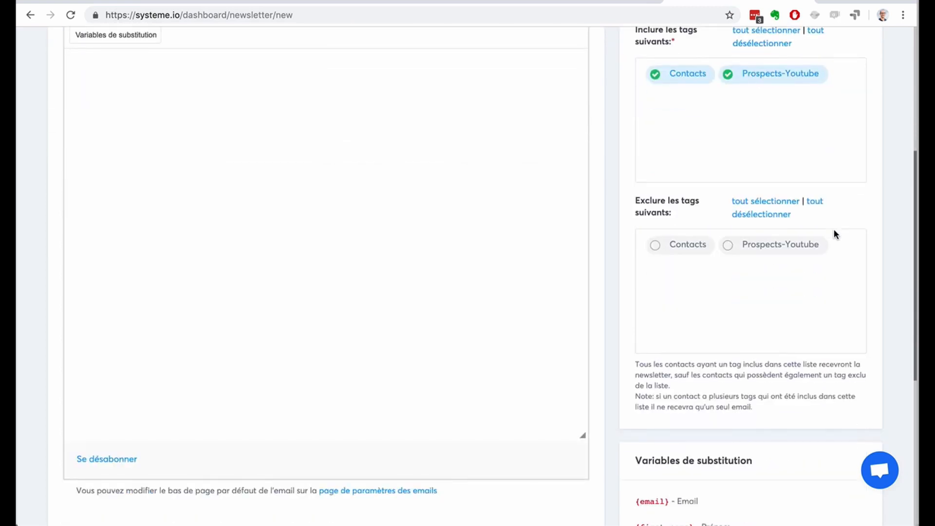
click(675, 250)
click(667, 77)
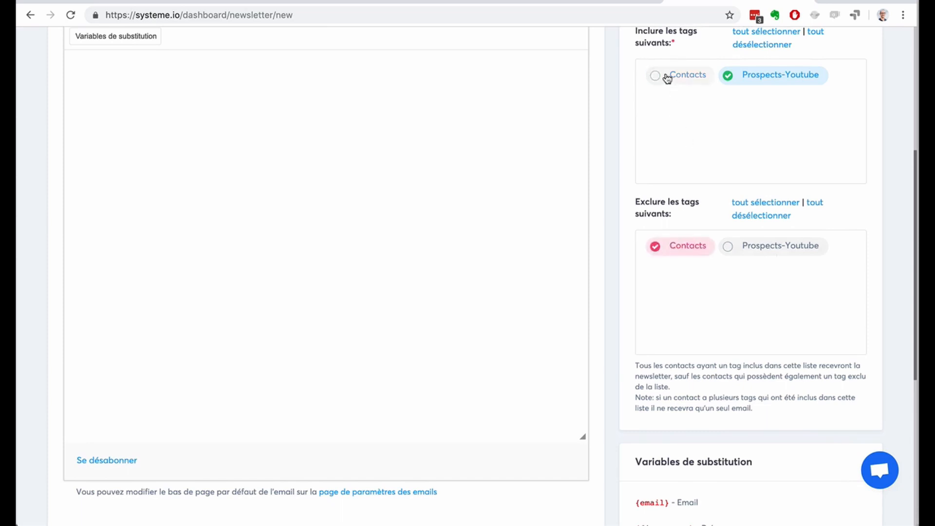
click(666, 81)
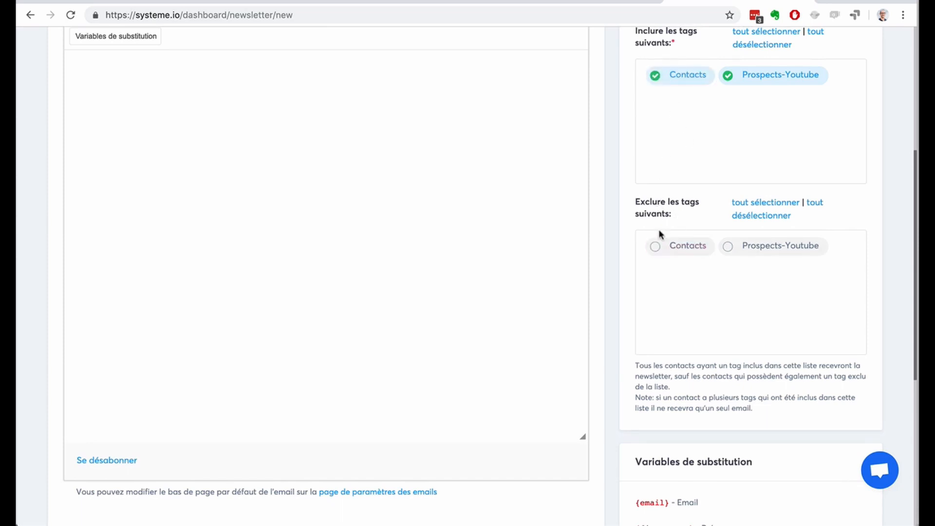
click(657, 248)
Step: Copy the {phone_number} variable from the substitution variables list and insert it into the email body
scroll(879, 318, down, 2)
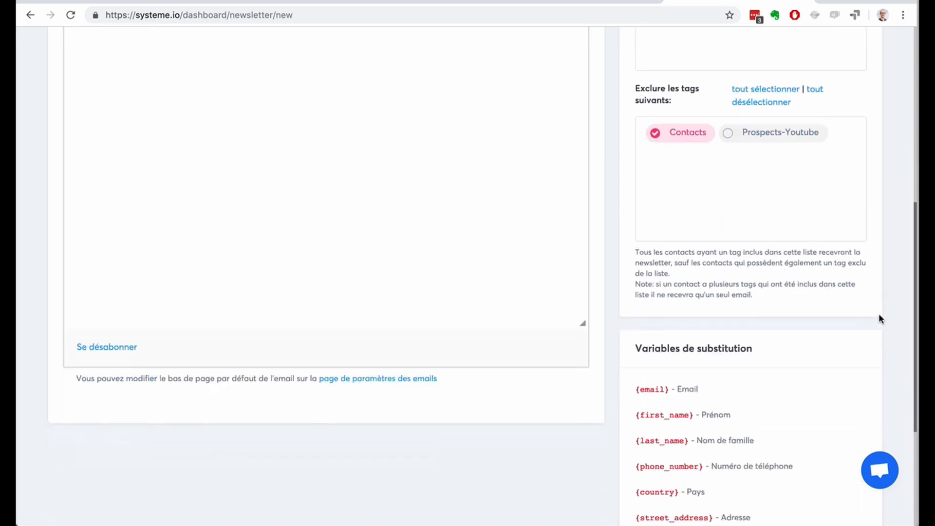
scroll(879, 315, down, 3)
scroll(688, 259, down, 2)
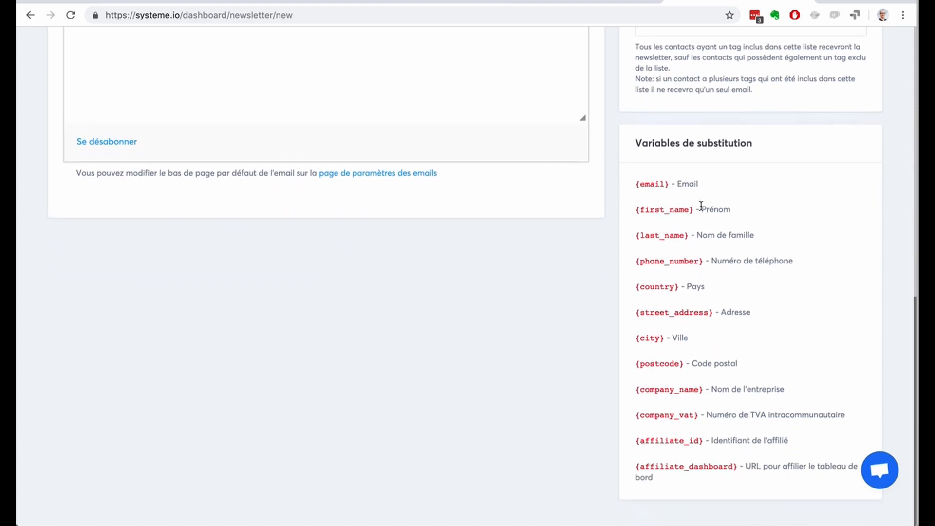
drag(701, 210, 744, 211)
drag(698, 234, 743, 234)
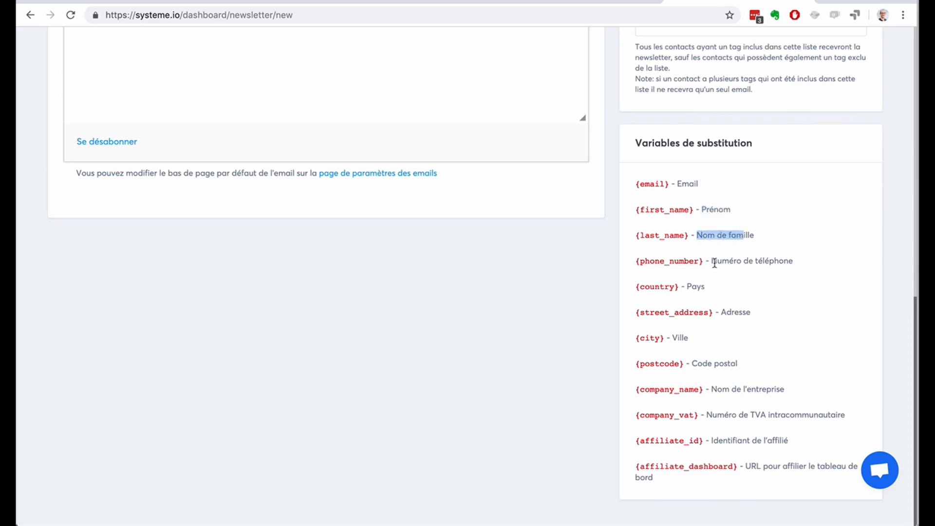
drag(713, 263, 776, 265)
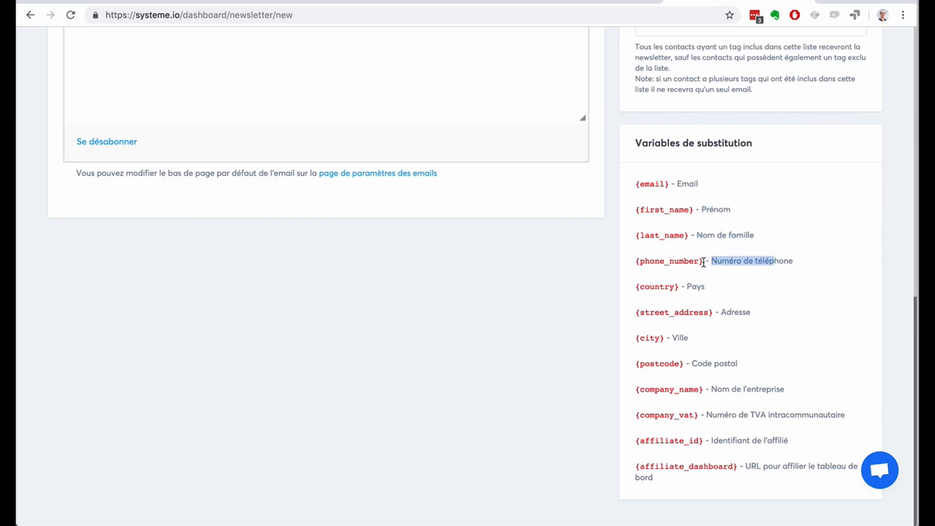
drag(704, 262, 634, 260)
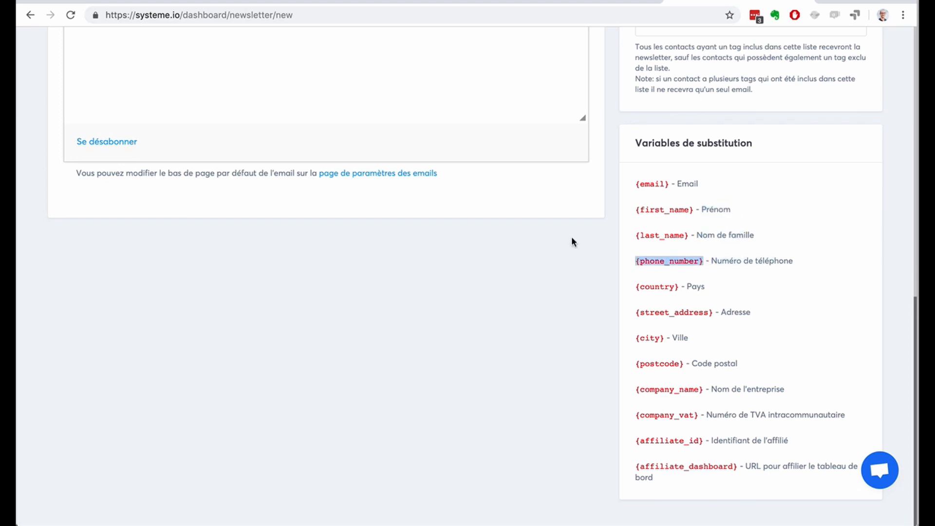
scroll(425, 209, up, 5)
scroll(229, 135, up, 3)
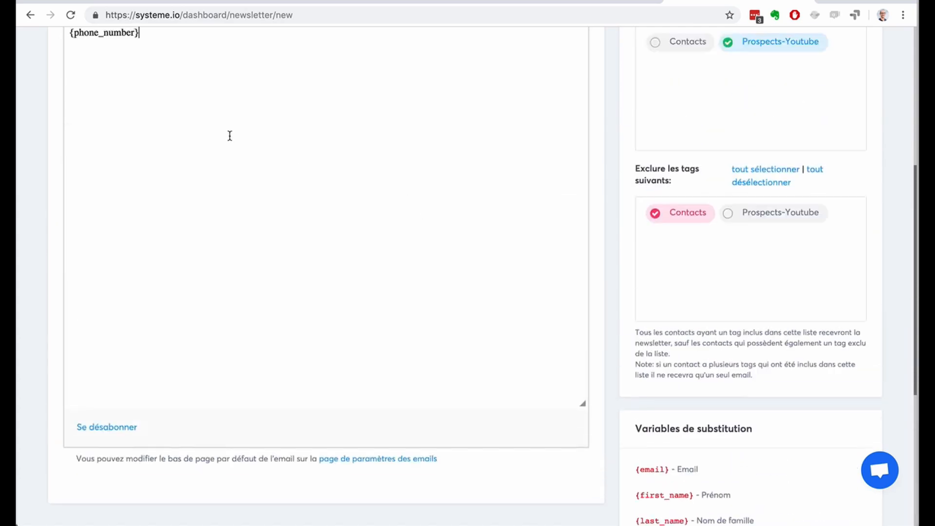
drag(135, 172, 76, 173)
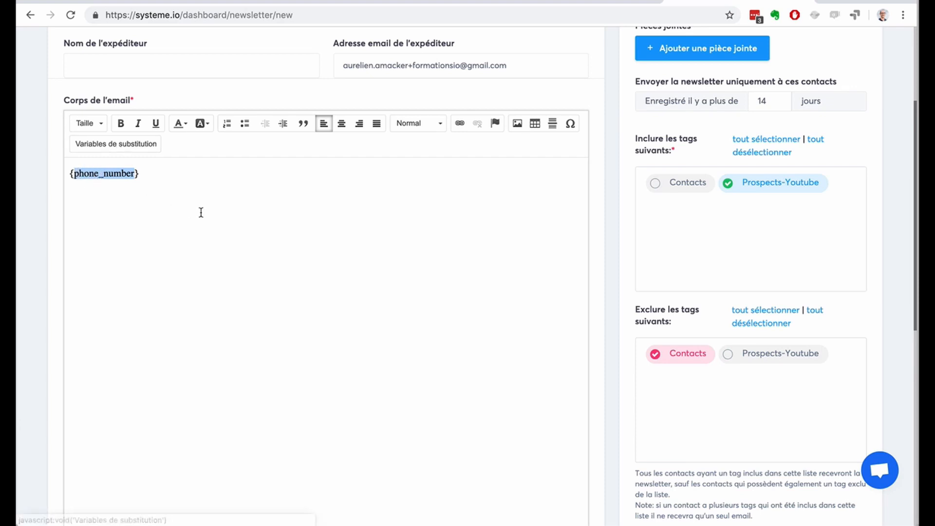
scroll(200, 212, up, 3)
click(151, 277)
drag(150, 278, 58, 272)
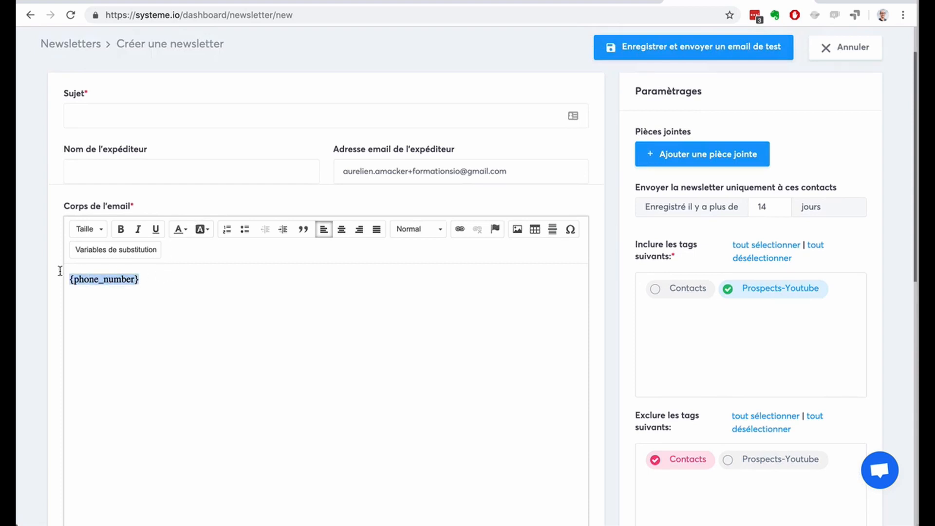
scroll(116, 273, up, 2)
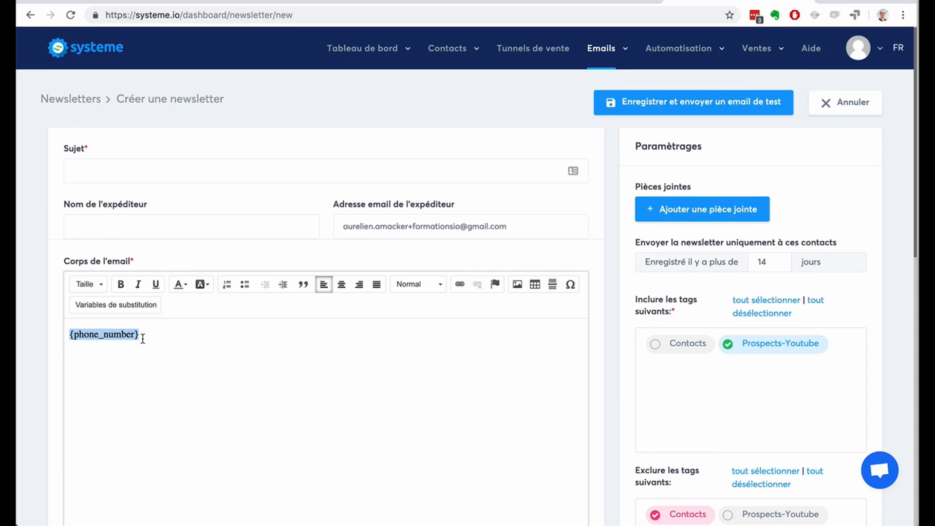
drag(154, 335, 67, 329)
click(236, 350)
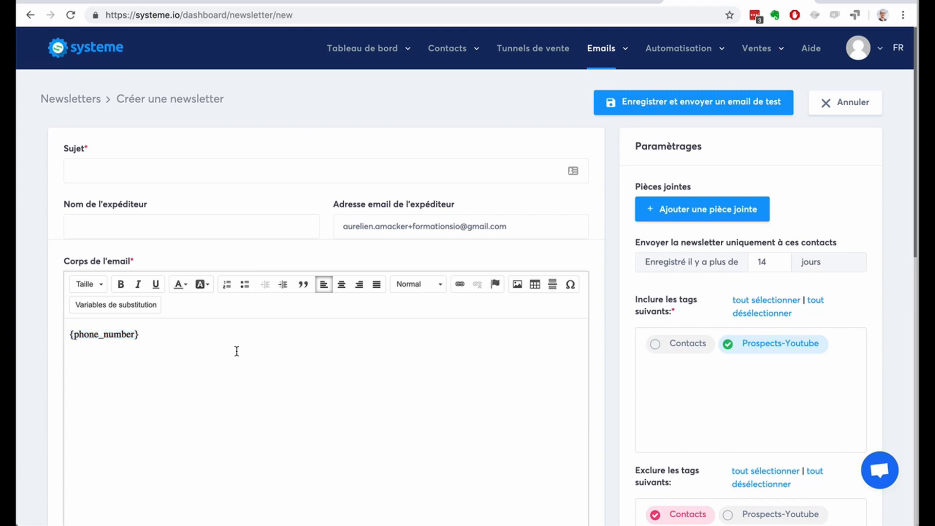
Step: Set the newsletter's subject to "titre" and try to save it and send a test email
scroll(236, 350, down, 5)
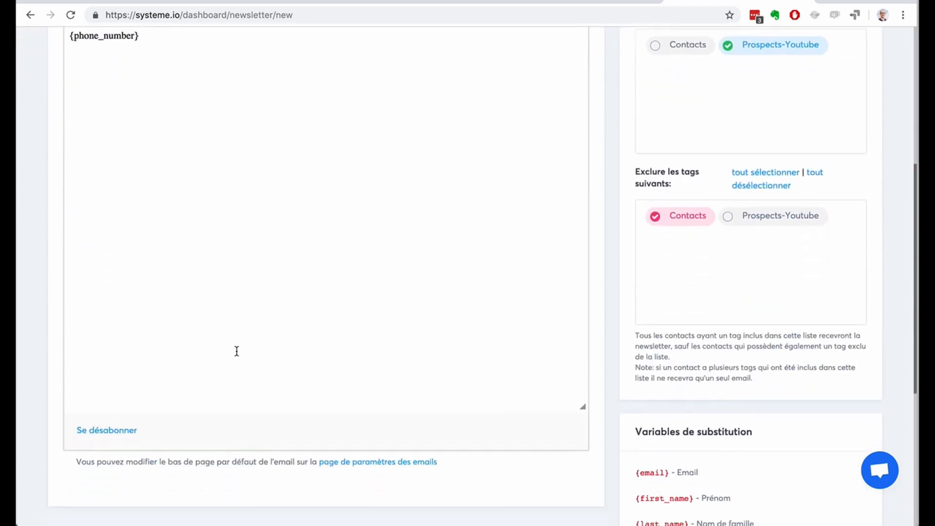
scroll(236, 351, up, 6)
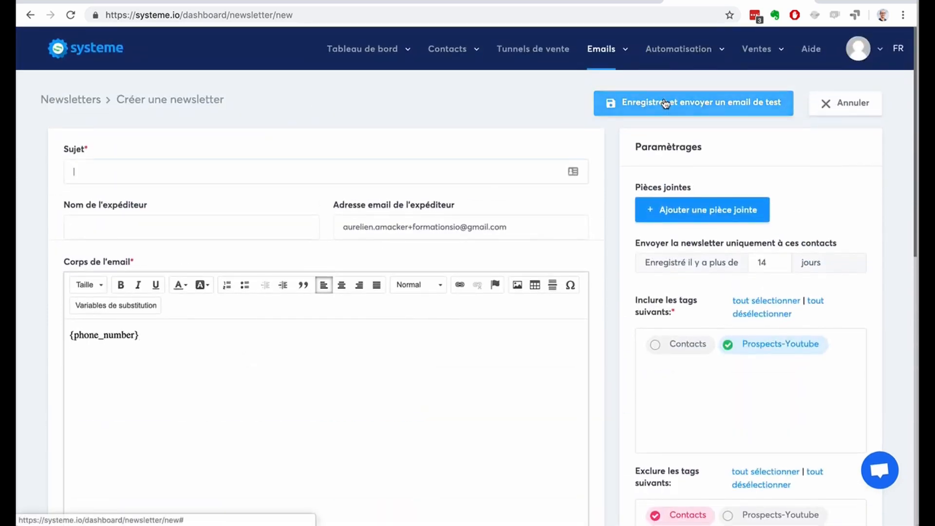
click(664, 102)
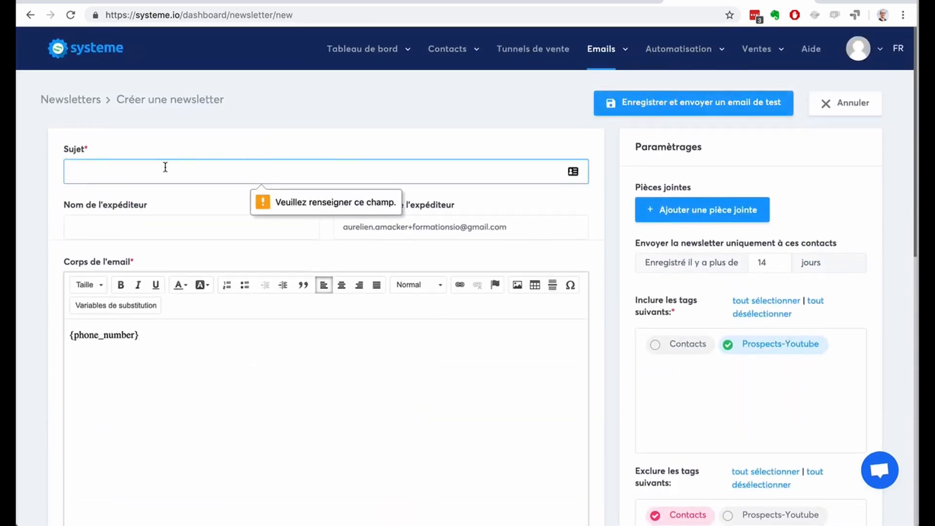
text(titre)
click(674, 105)
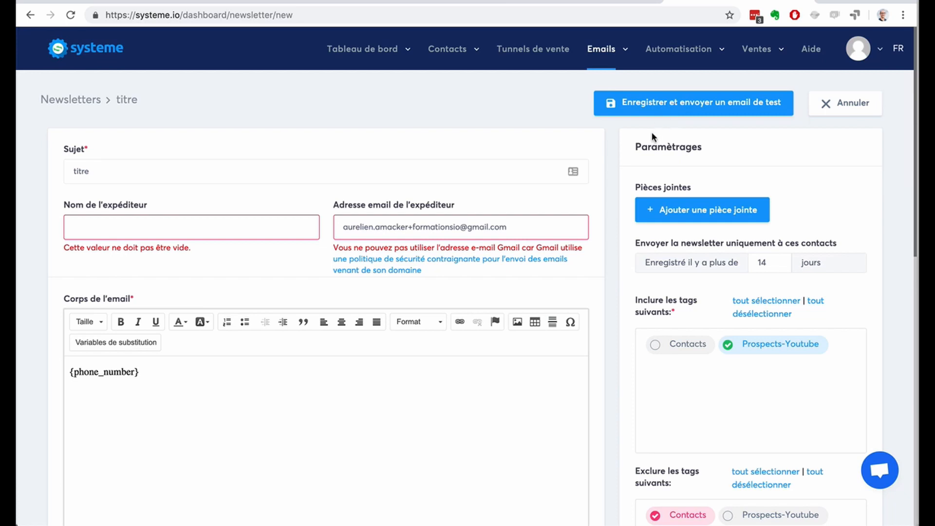
Step: Go to the email campaigns and start a new campaign named "7 conseils pour ..."
mouse_move(605, 53)
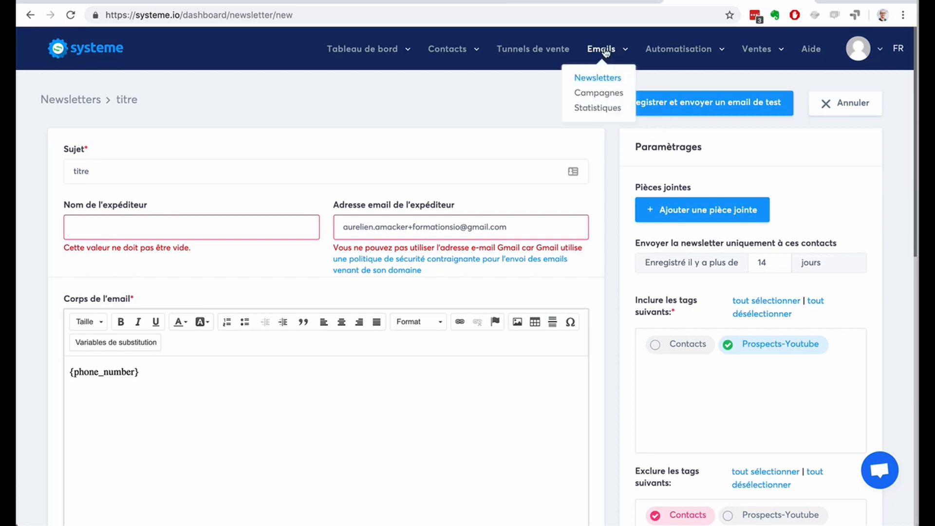
click(597, 95)
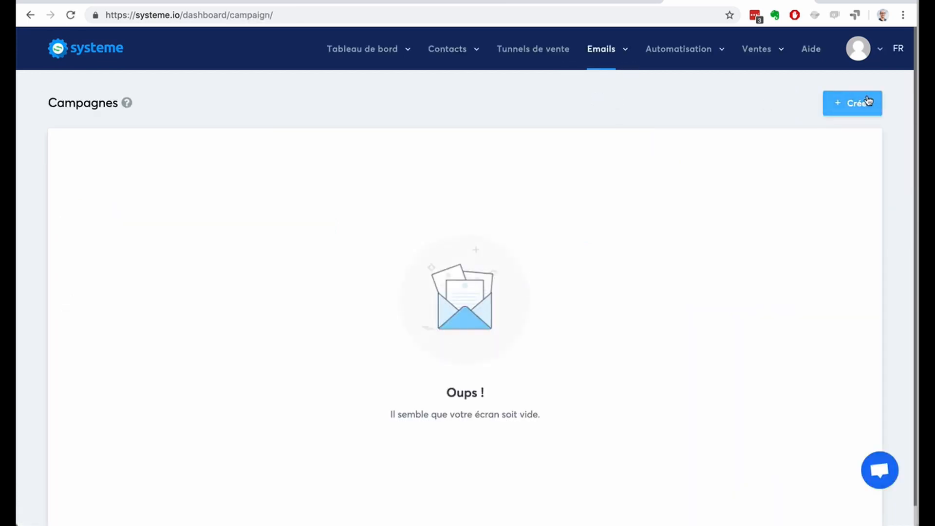
click(867, 101)
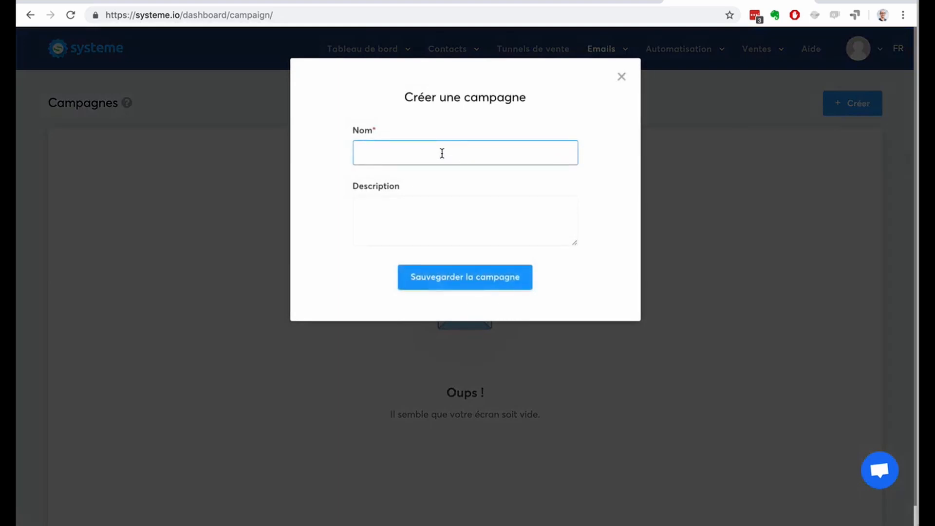
text(conseils pour ...)
Step: Copy the campaign's name into its description and save the campaign
drag(430, 155, 339, 149)
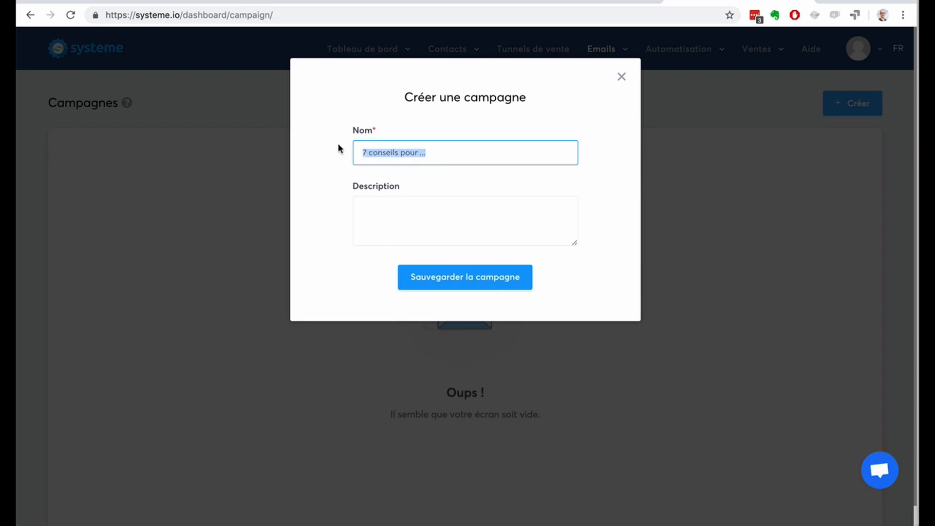
key(ctrl+c)
click(421, 204)
key(ctrl+v)
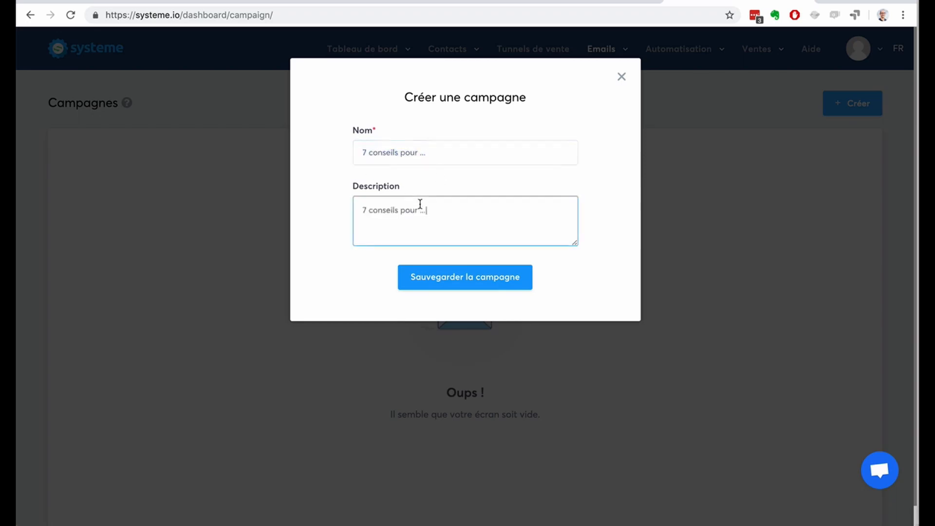
click(460, 278)
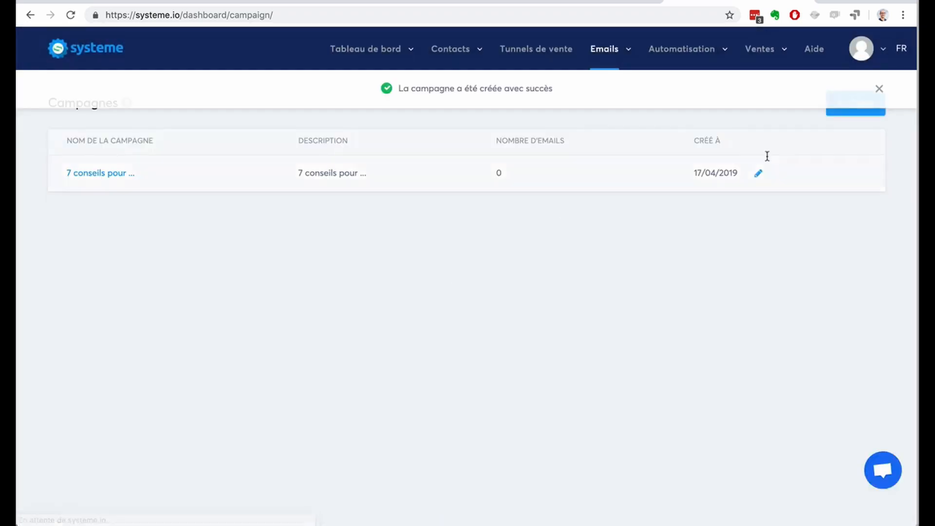
click(879, 89)
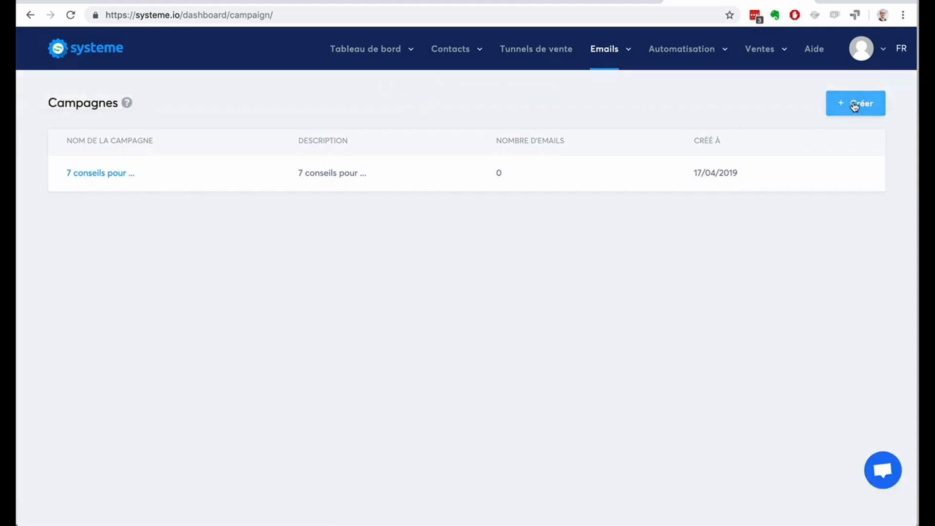
Step: Examine the subject, delay and placement settings for a new step in the "7 conseils pour ..." campaign, leaving without creating one
click(113, 176)
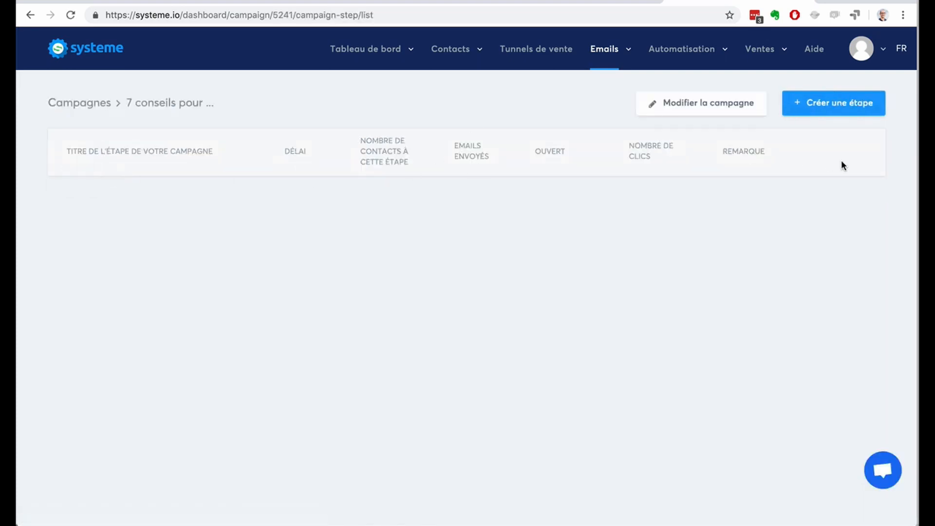
click(812, 106)
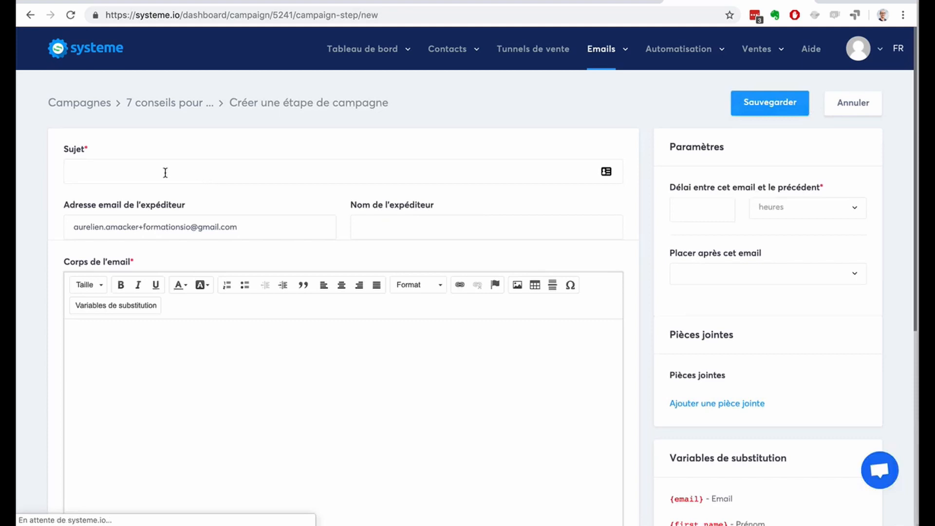
click(165, 173)
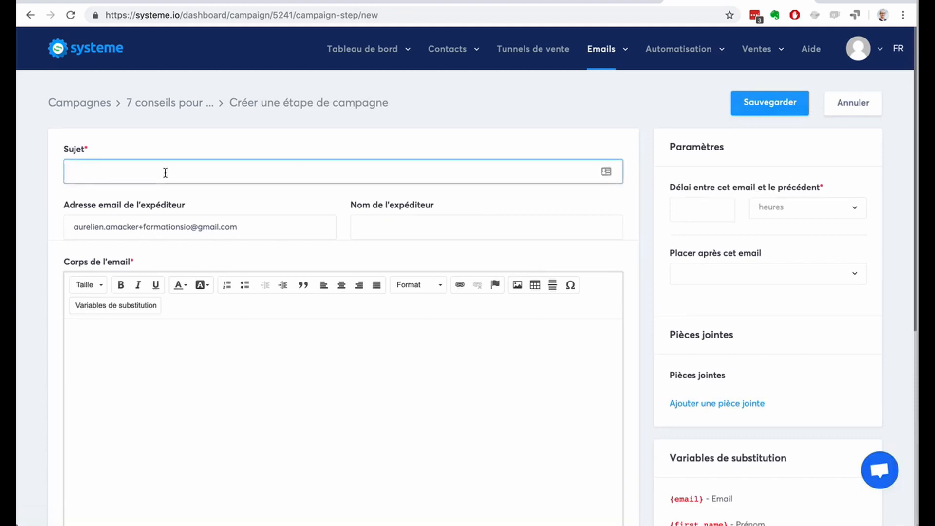
click(710, 205)
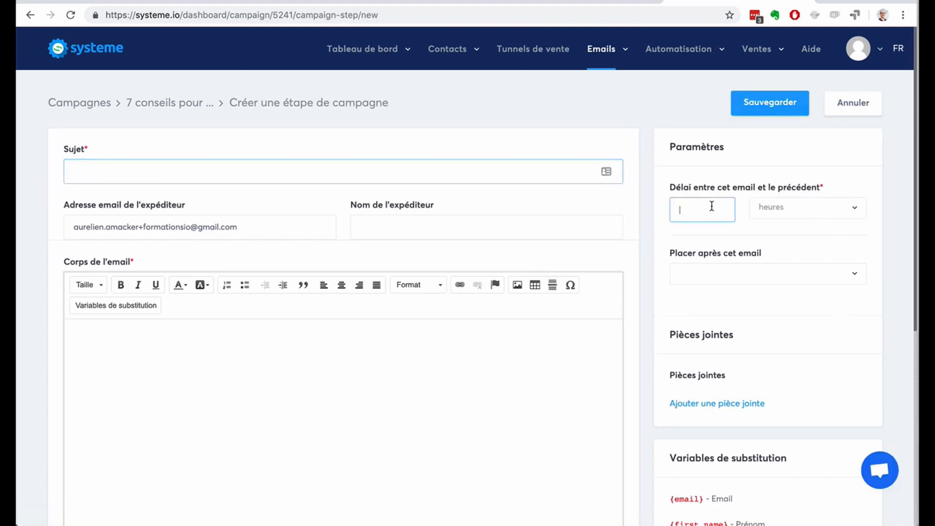
click(765, 274)
click(764, 273)
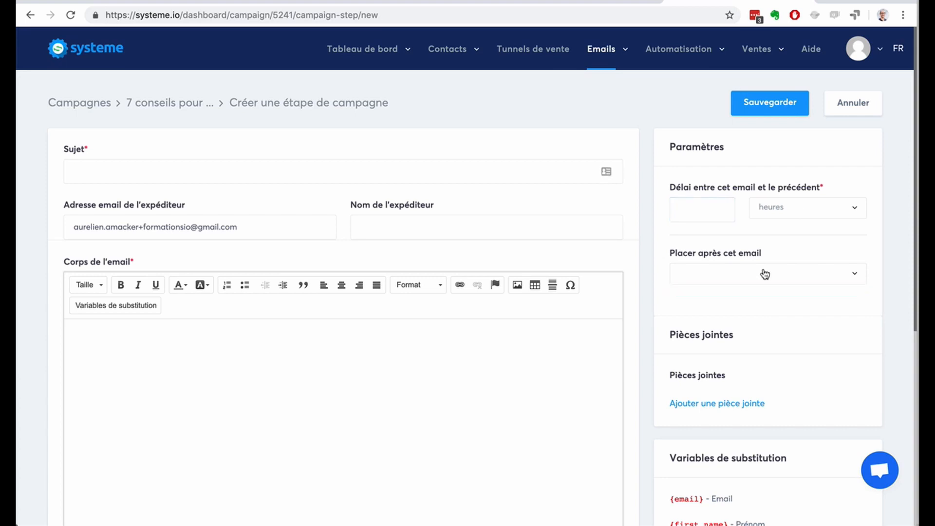
click(767, 103)
click(848, 102)
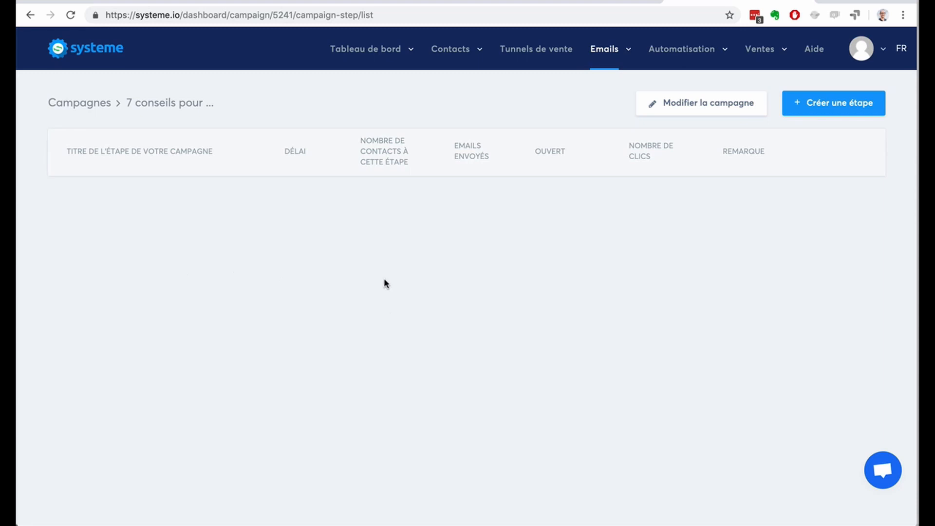
Step: Bring up the choice of email sections: newsletters, campaigns and statistics
click(613, 57)
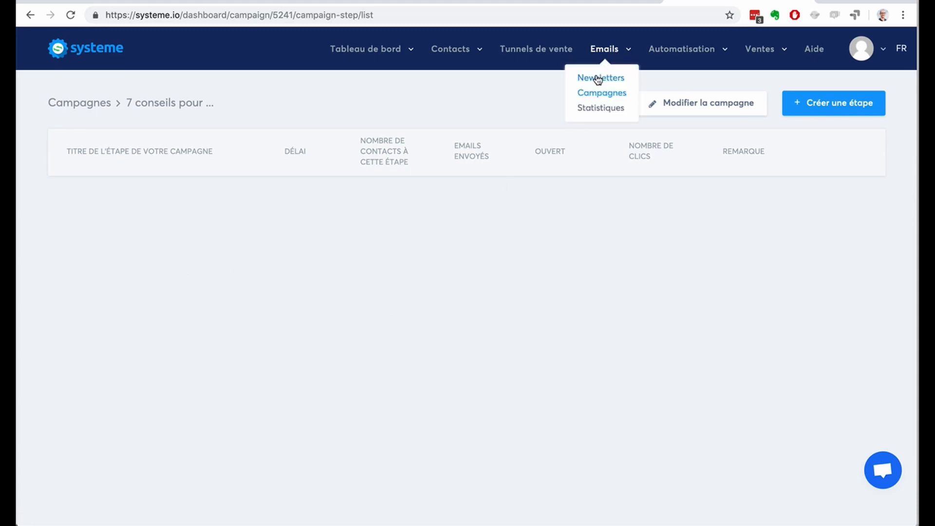